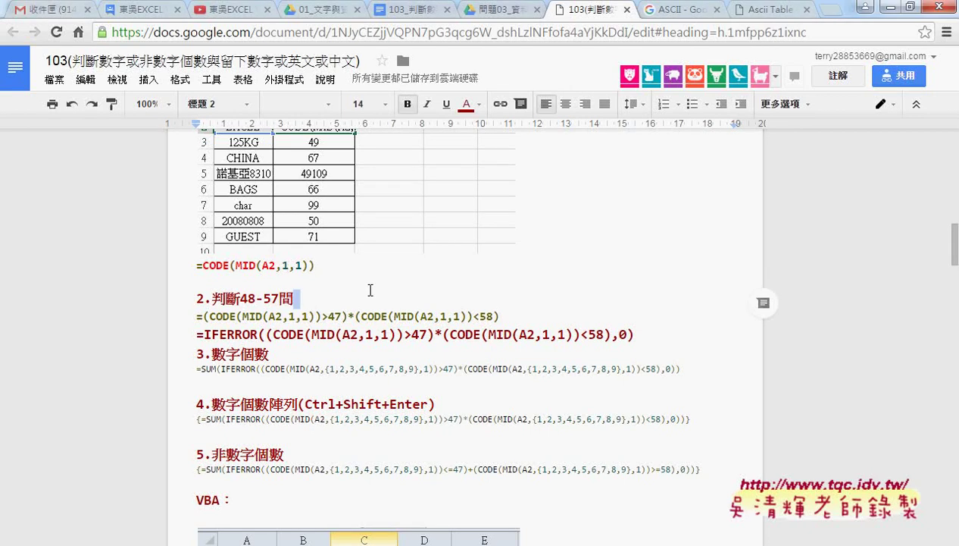
Step: Walk through the 48–57 test formula: CODE(MID(A2,1,1)), the >47 and <58 comparisons, and their multiplication
left_click(223, 220)
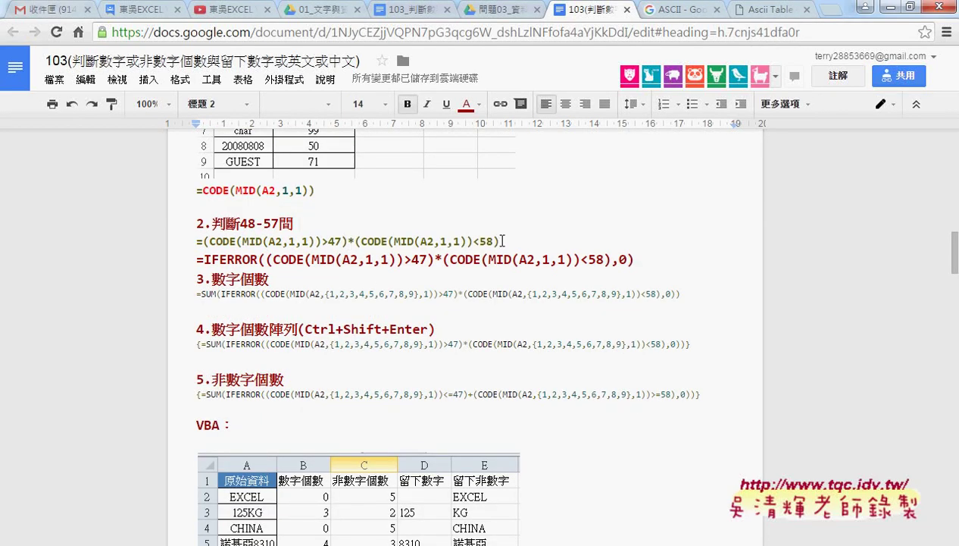
left_click(204, 241)
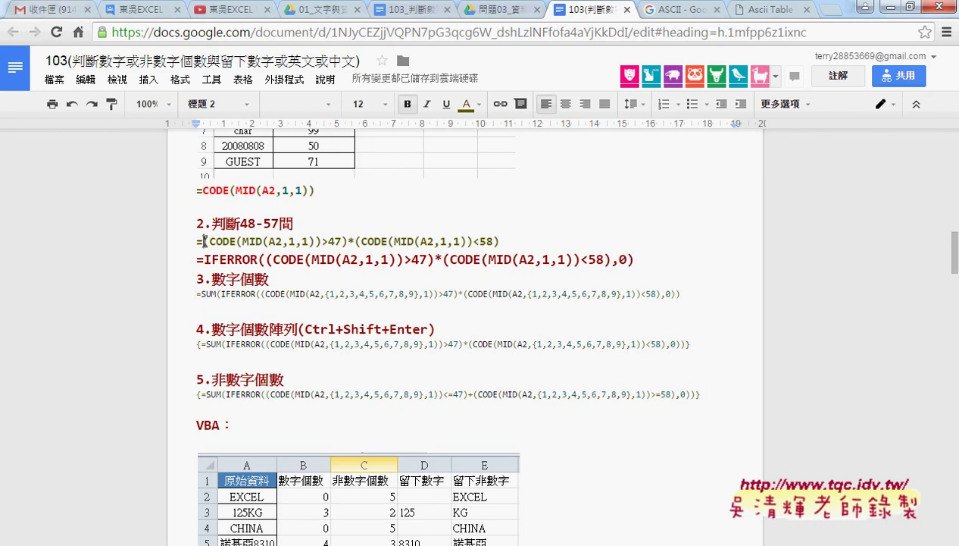
left_click_drag(208, 241, 314, 241)
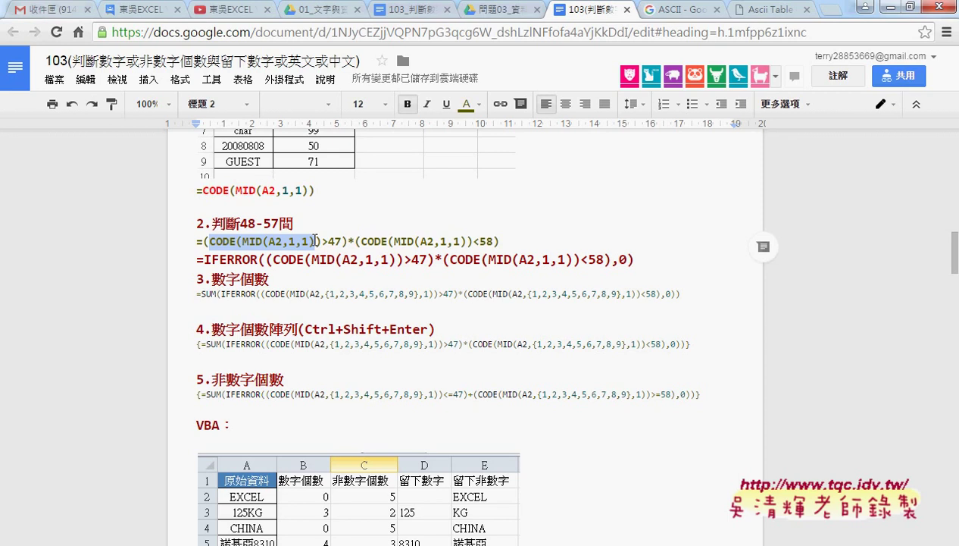
left_click_drag(204, 259, 260, 258)
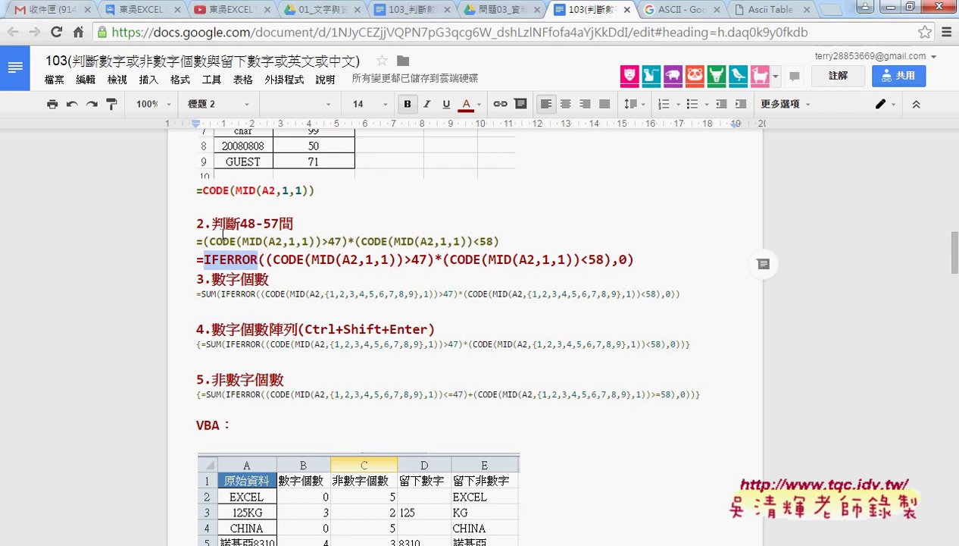
left_click_drag(209, 241, 344, 241)
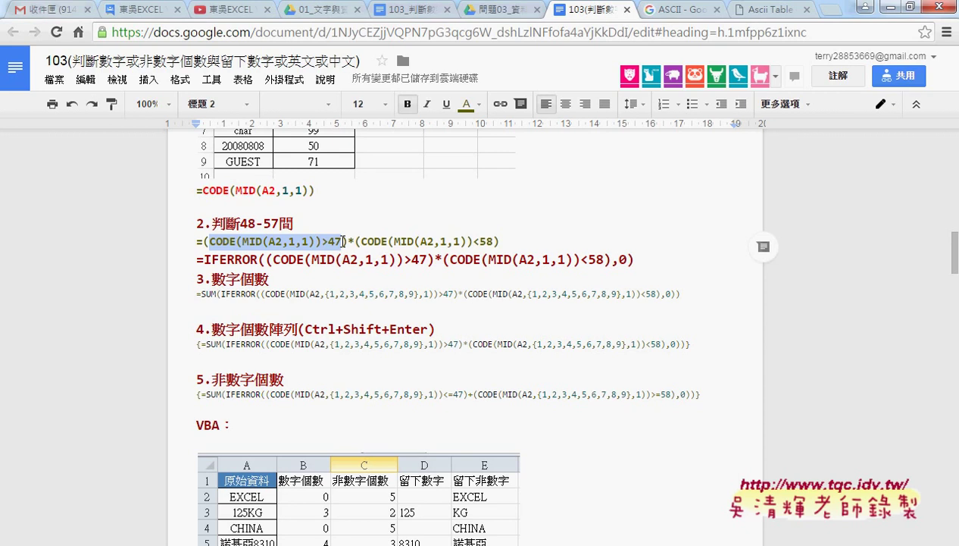
left_click_drag(496, 241, 363, 241)
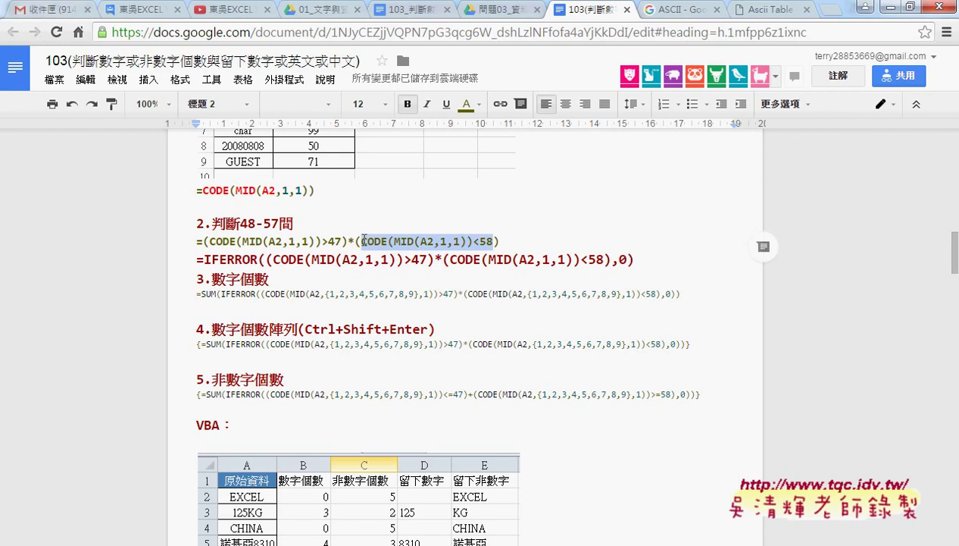
left_click_drag(347, 241, 352, 242)
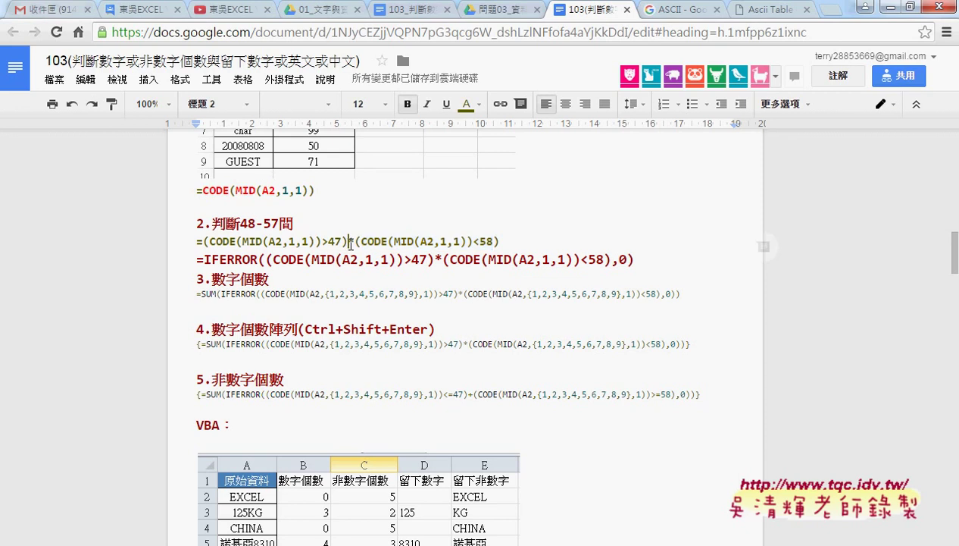
left_click_drag(209, 241, 342, 240)
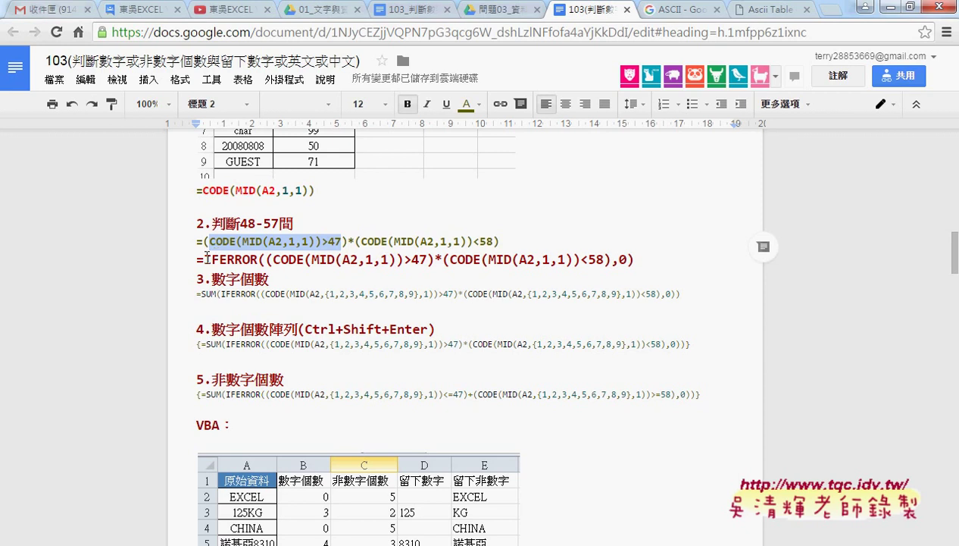
Step: Highlight the IFERROR wrapper, the expression inside it, and its fallback value 0
left_click_drag(203, 260, 260, 260)
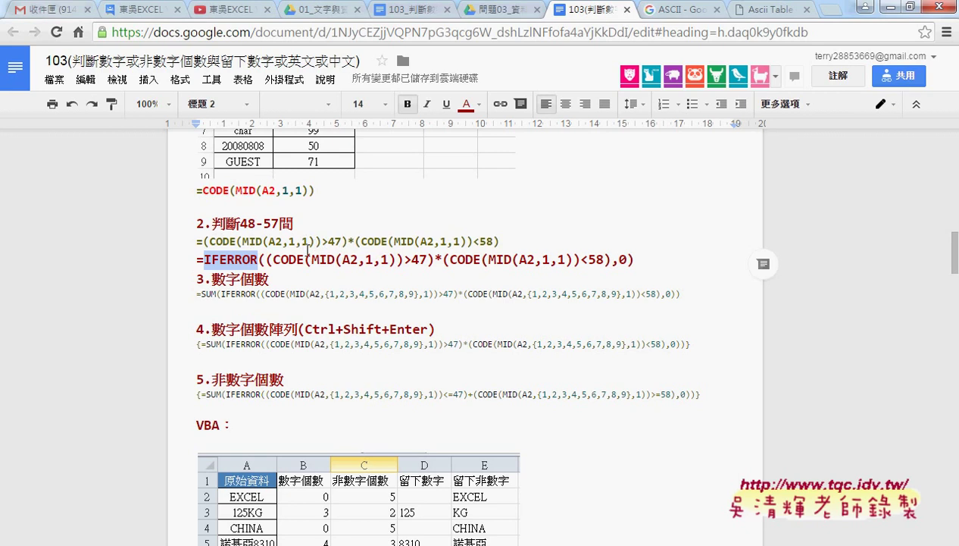
left_click(266, 259)
left_click_drag(267, 259, 610, 255)
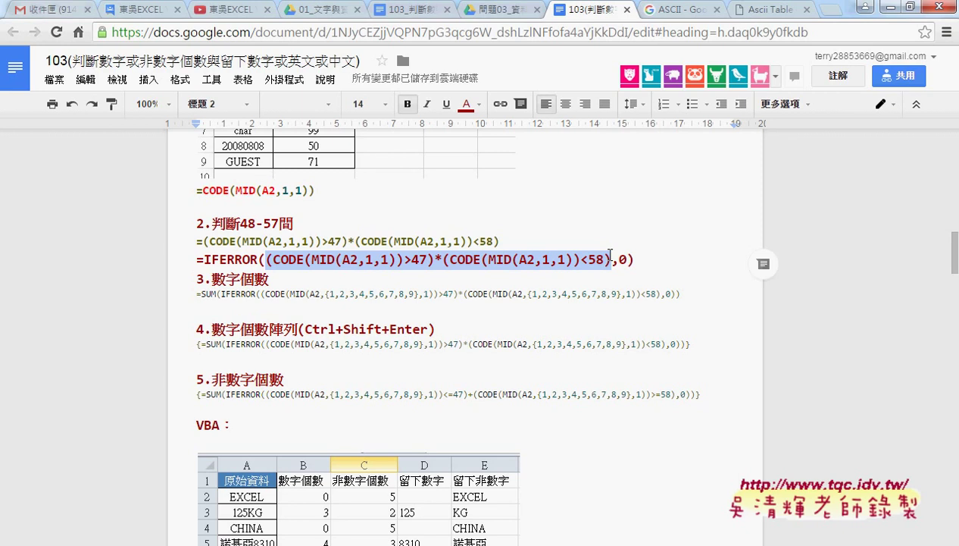
left_click_drag(615, 259, 624, 261)
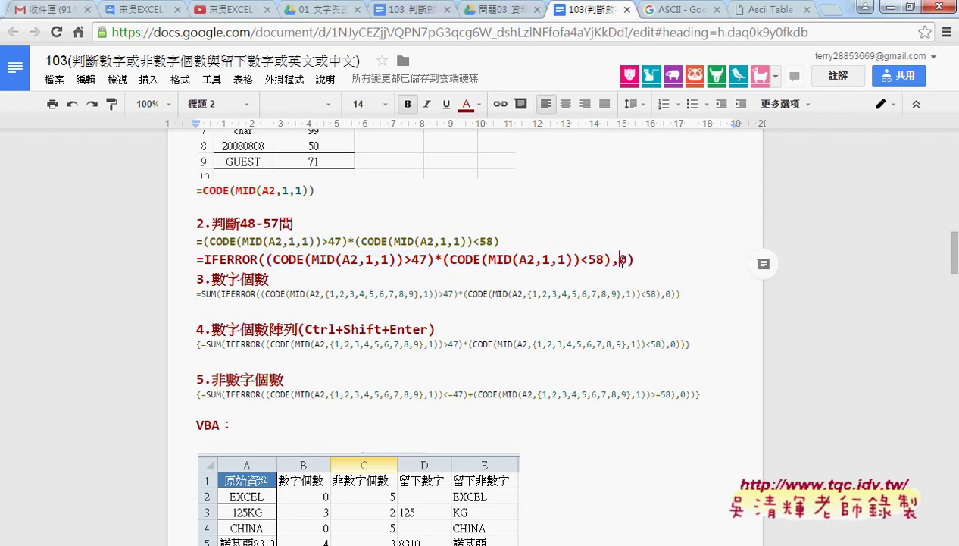
Step: Point out SUM and the {1,2,3,4,5,6,7,8,9} array, then select the whole digit-count formula line
scroll(576, 276, "down", 1)
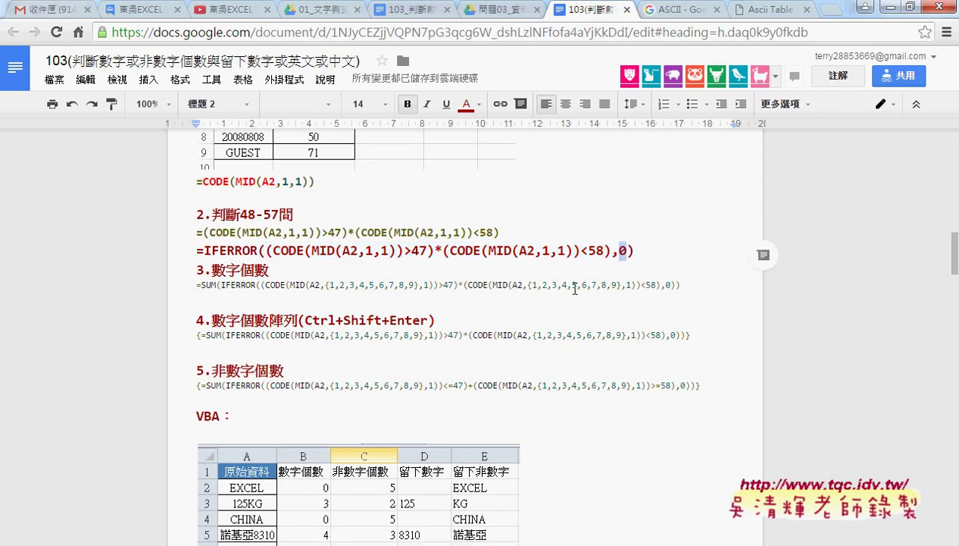
left_click_drag(202, 219, 217, 219)
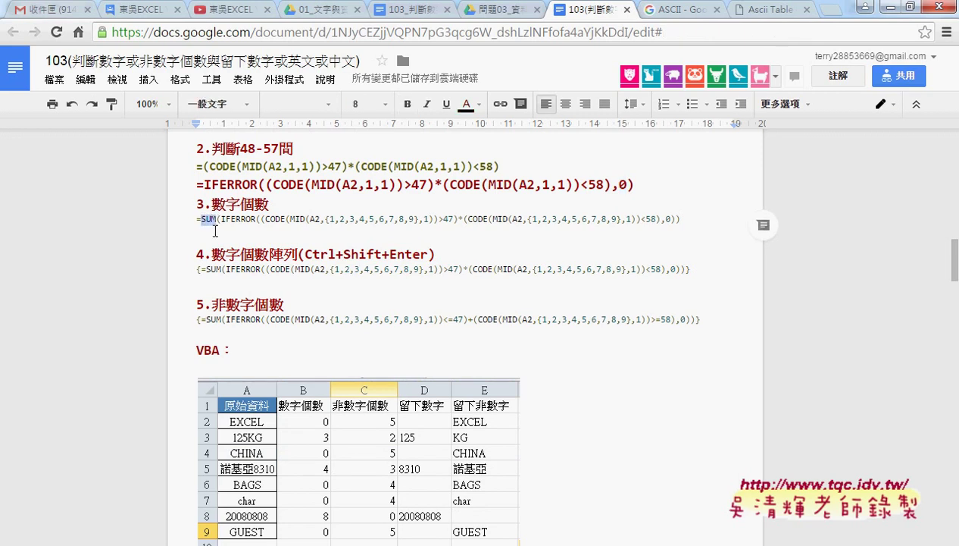
left_click_drag(326, 219, 417, 219)
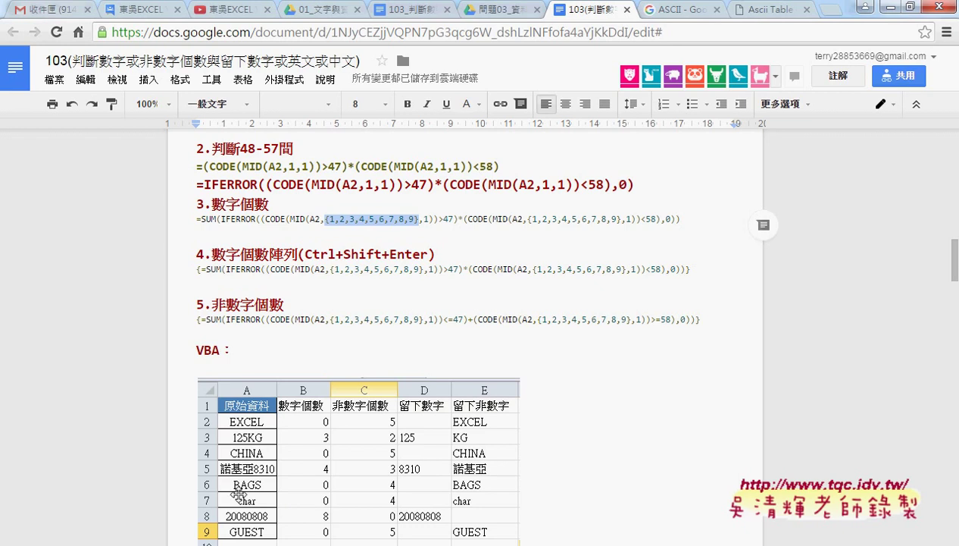
scroll(244, 454, "down", 1)
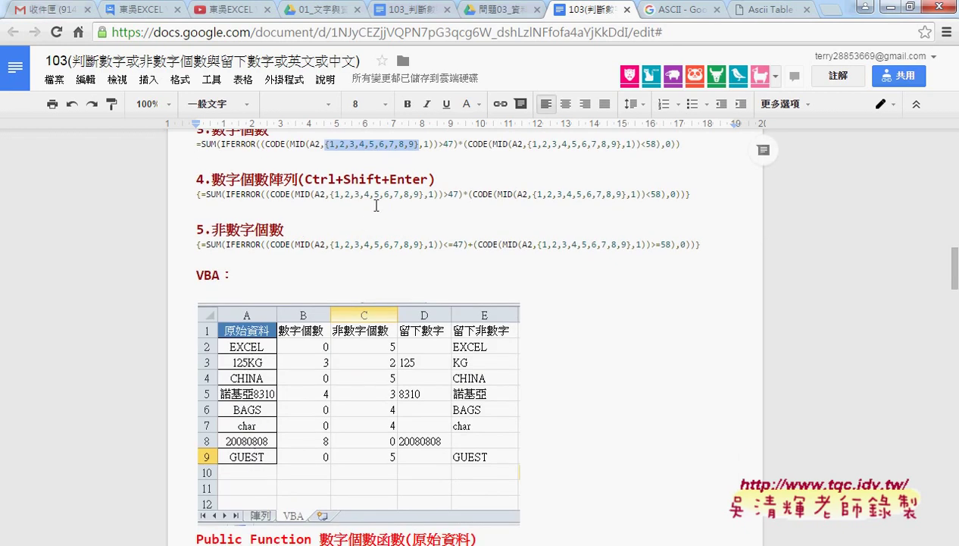
scroll(377, 205, "up", 1)
scroll(376, 205, "up", 1)
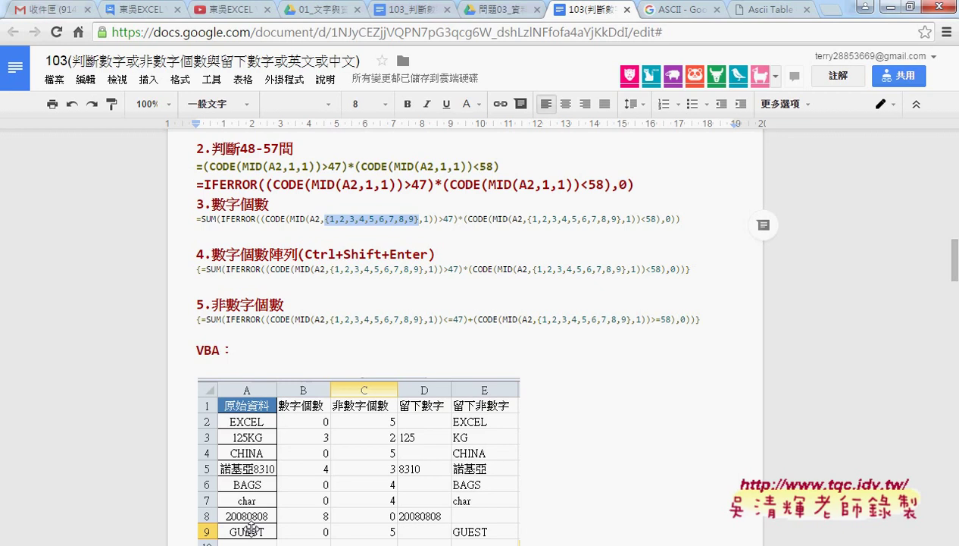
left_click(197, 219)
left_click_drag(197, 219, 690, 218)
key("ctrl+c")
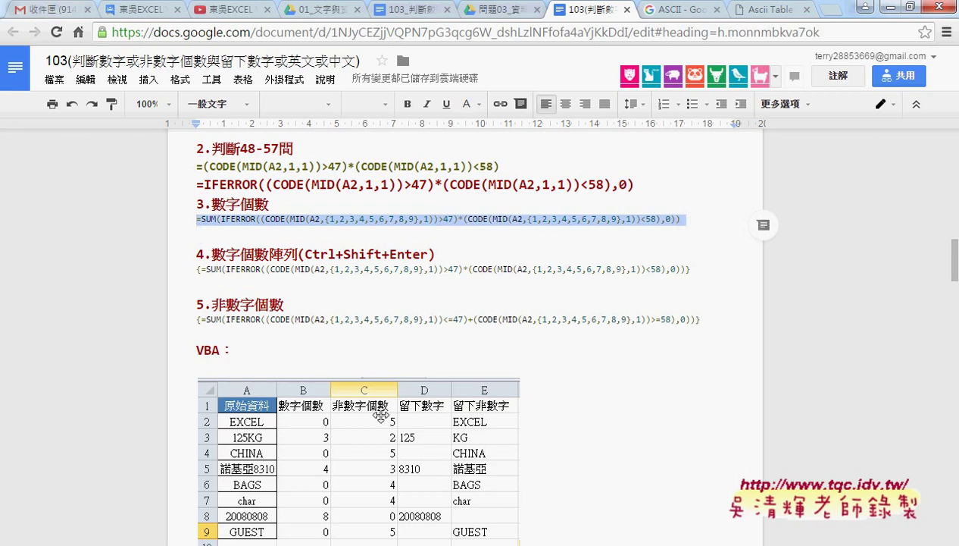
Step: In the workbook, clear the old 數字個數 results and paste the digit-count formula into B2
mouse_move(258, 542)
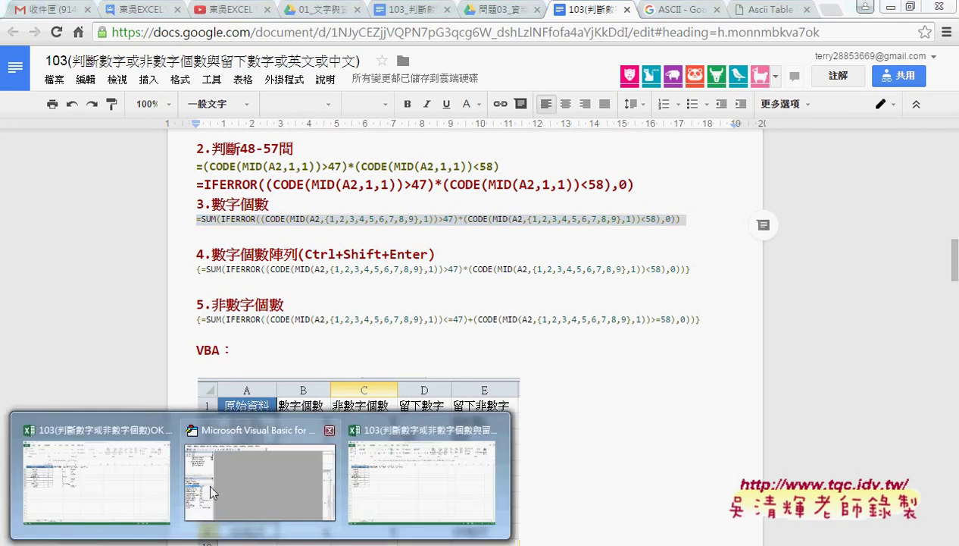
mouse_move(144, 480)
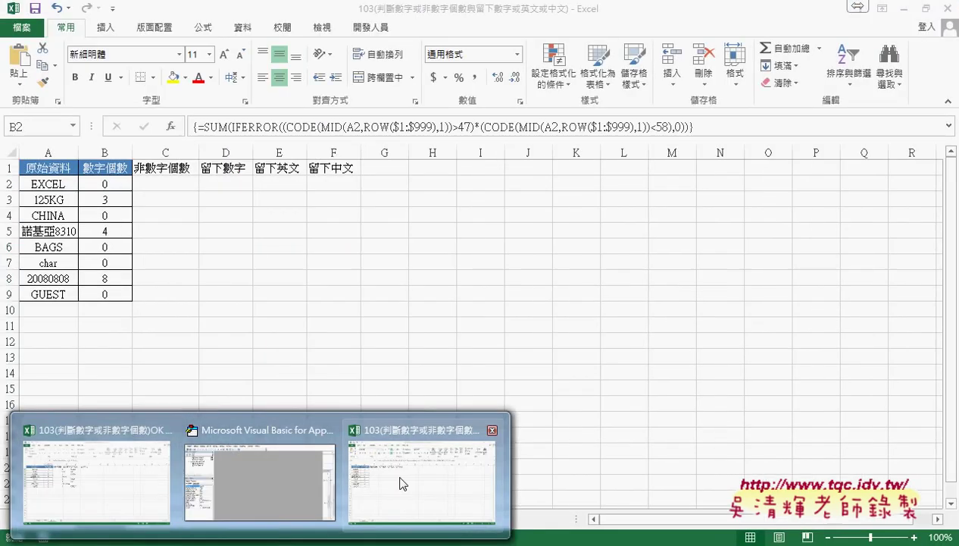
left_click(401, 479)
left_click_drag(117, 179, 122, 299)
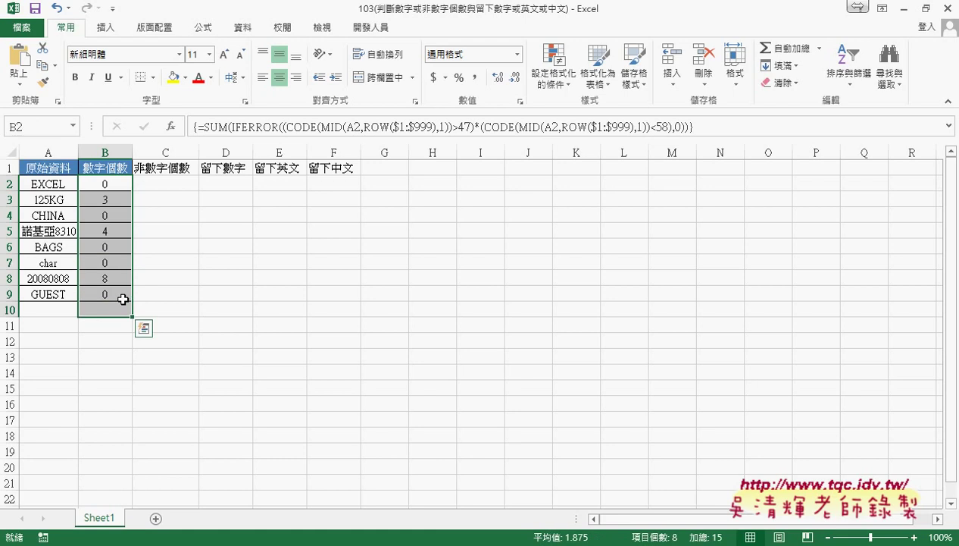
key("Delete")
left_click(214, 119)
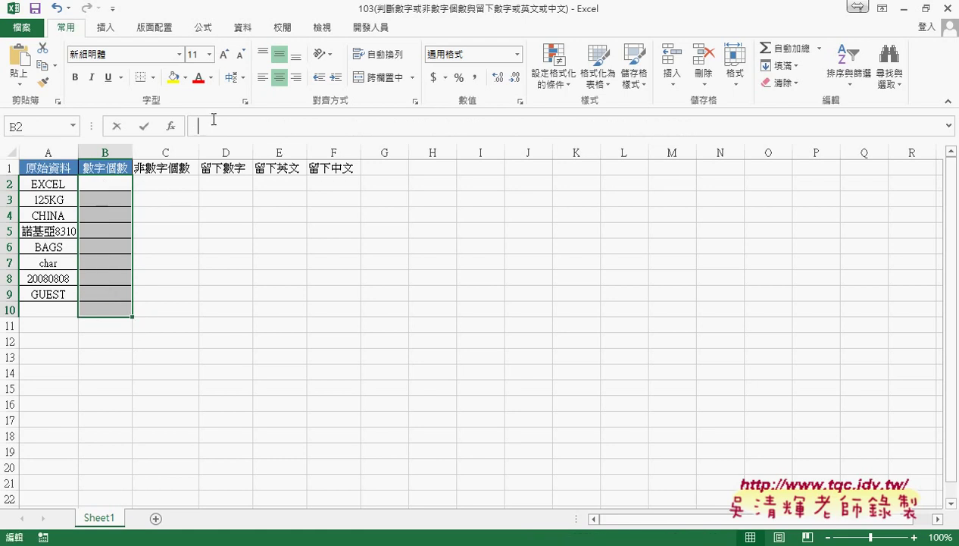
type("=")
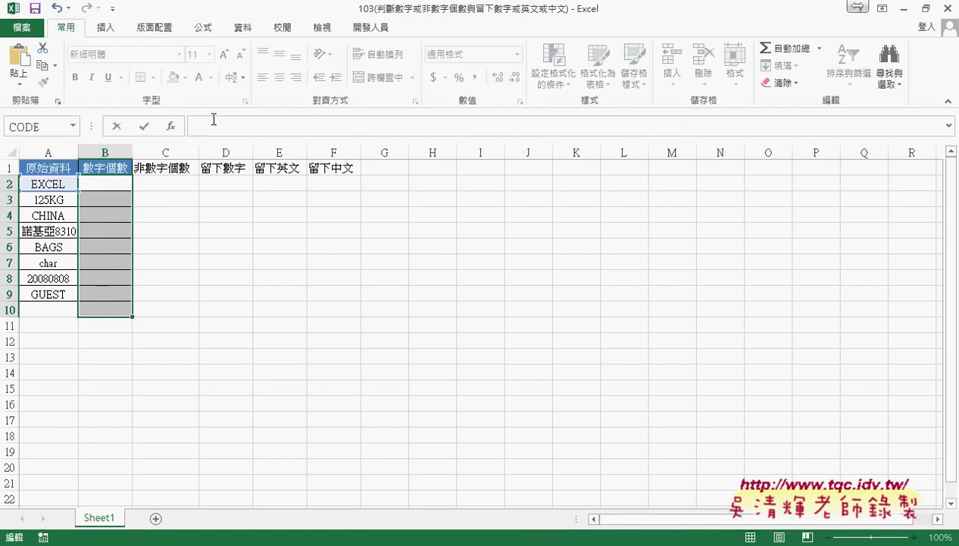
key("ctrl+v")
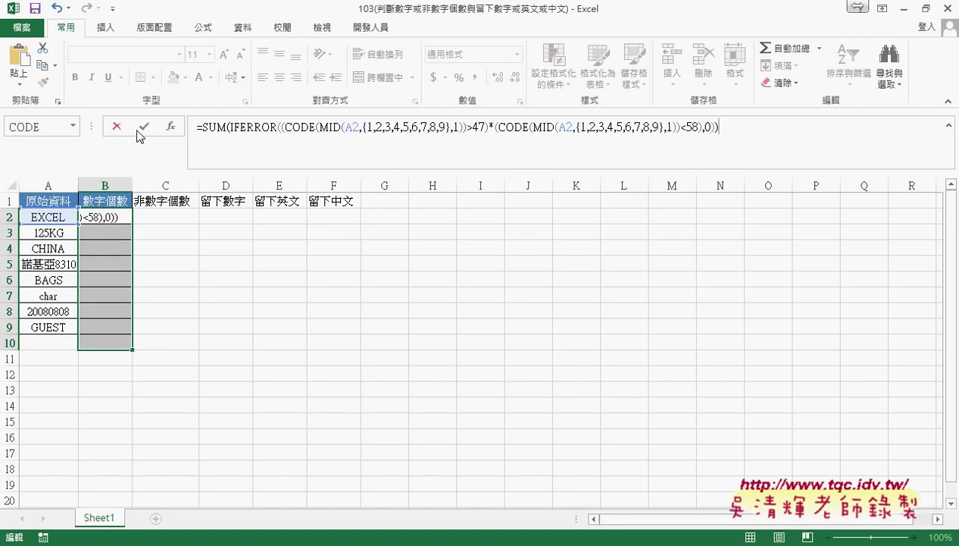
key("Return")
Step: Fill the B2 formula down through B9, then undo the fill
left_click(121, 217)
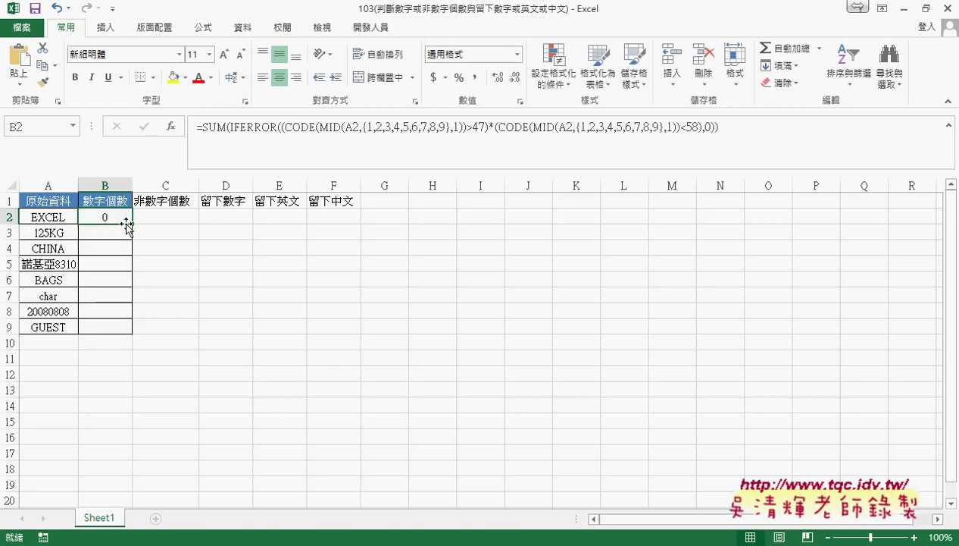
left_click_drag(132, 223, 132, 333)
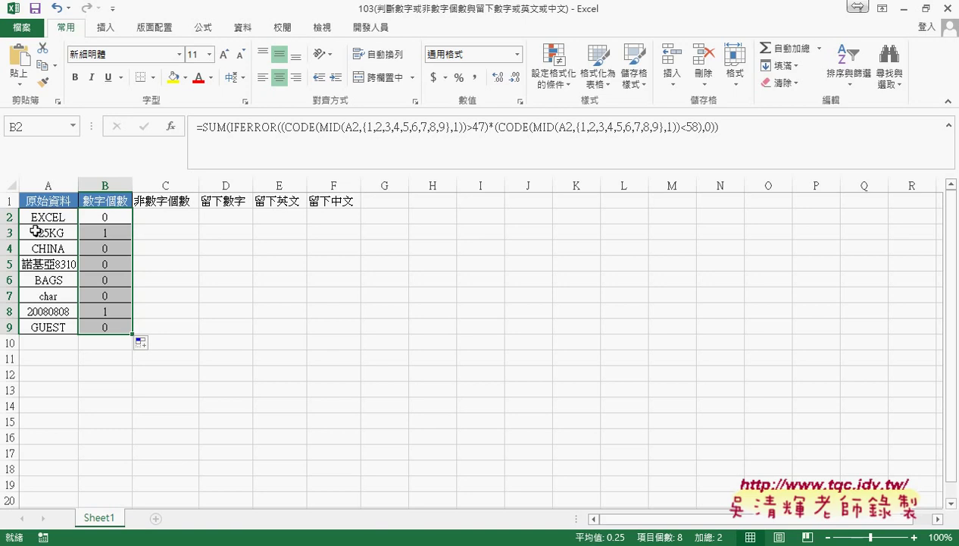
left_click(103, 215)
key("ctrl+z")
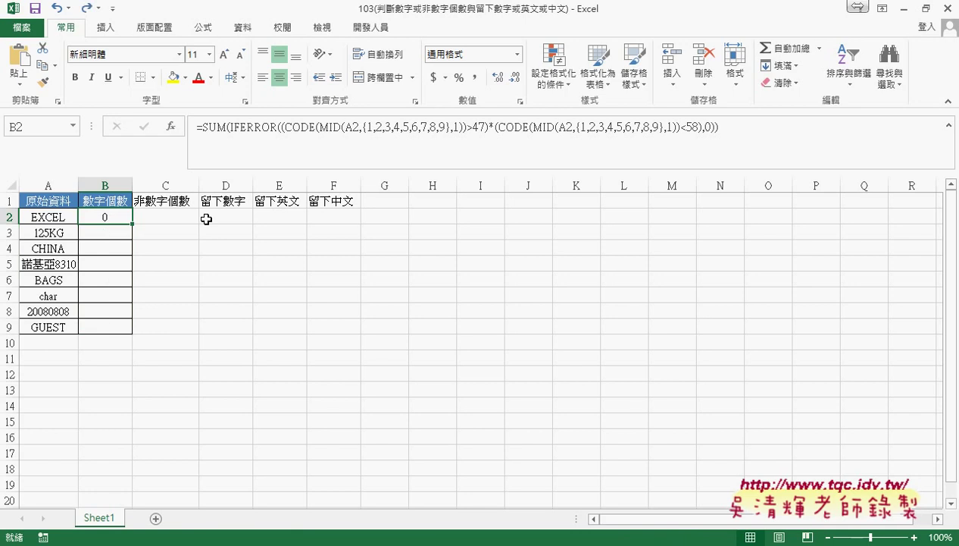
Step: Re-enter B2's digit-count formula as an array formula with Ctrl+Shift+Enter, then go back to the notes
left_click(257, 127)
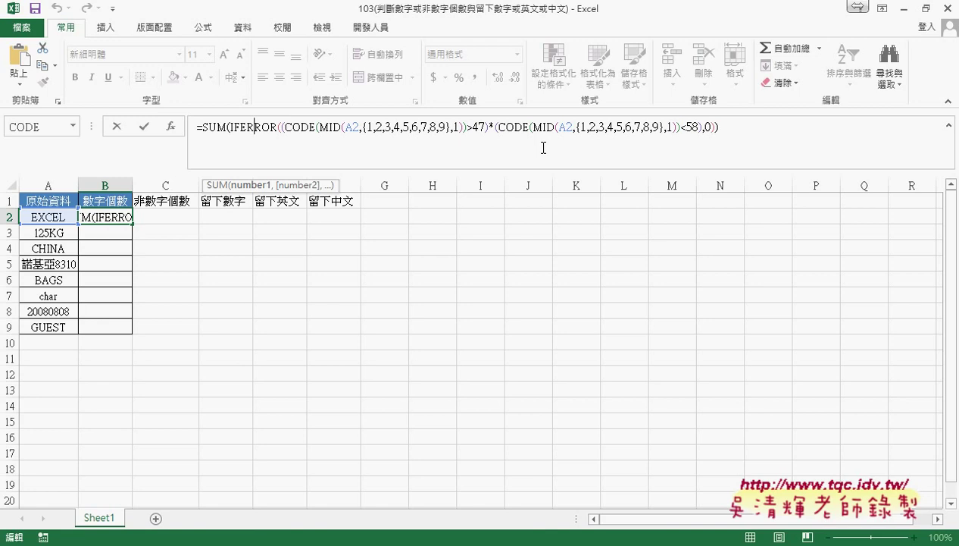
key("ctrl+shift+Return")
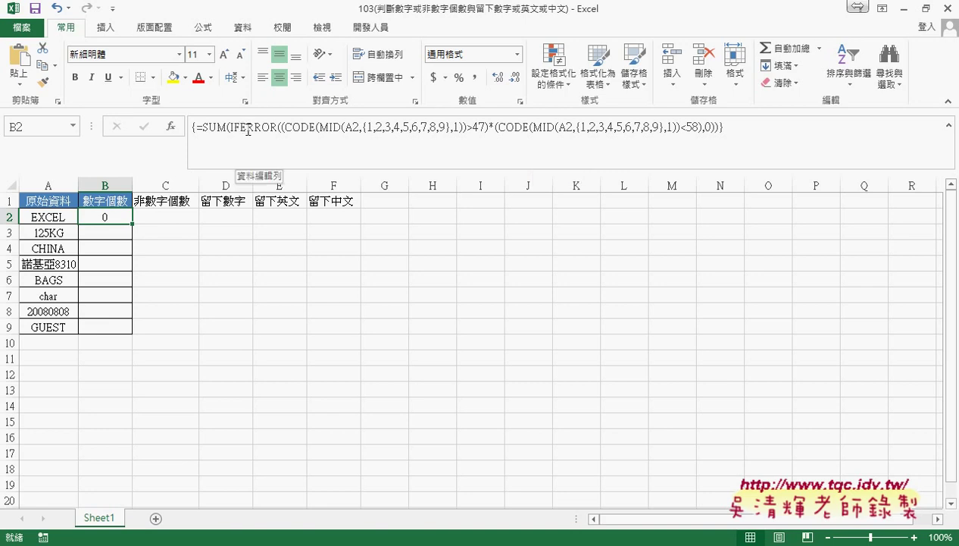
key("alt+Tab")
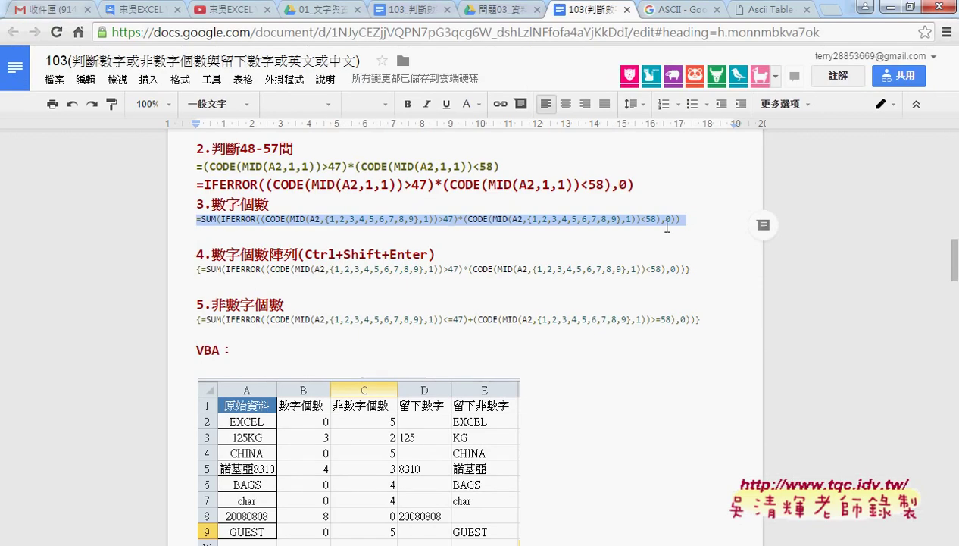
Step: Highlight the 3.數字個數 heading, the MID array part and the IFERROR call, then return to Excel
left_click_drag(196, 204, 283, 207)
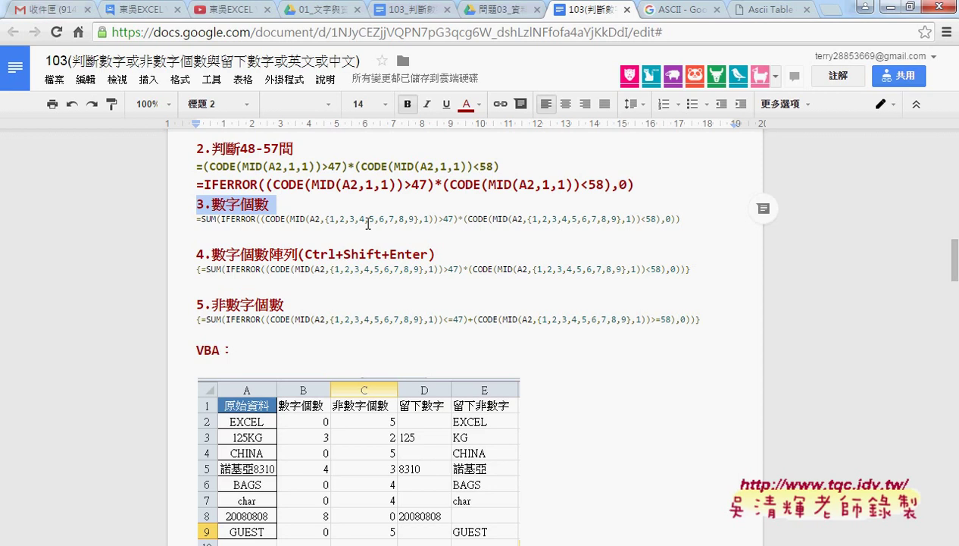
left_click(289, 219)
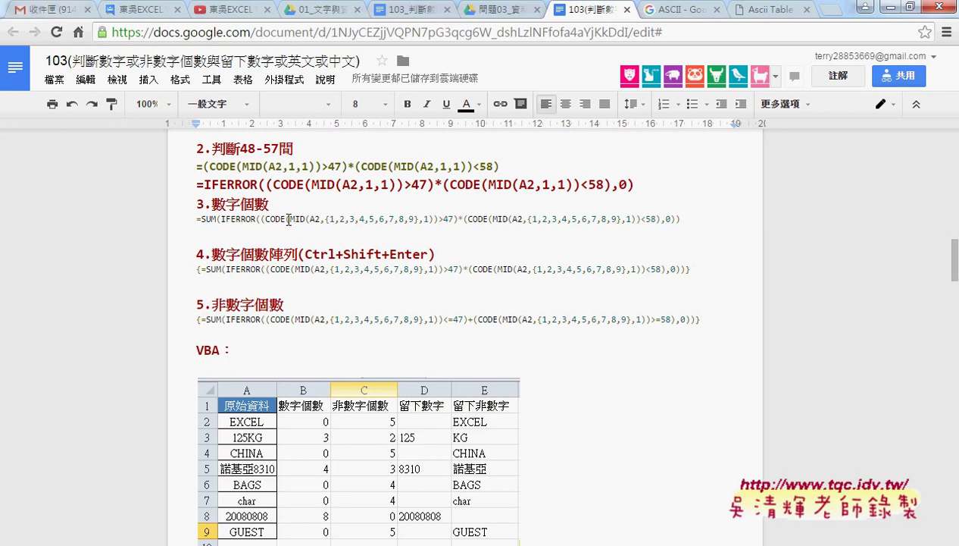
left_click_drag(289, 219, 415, 219)
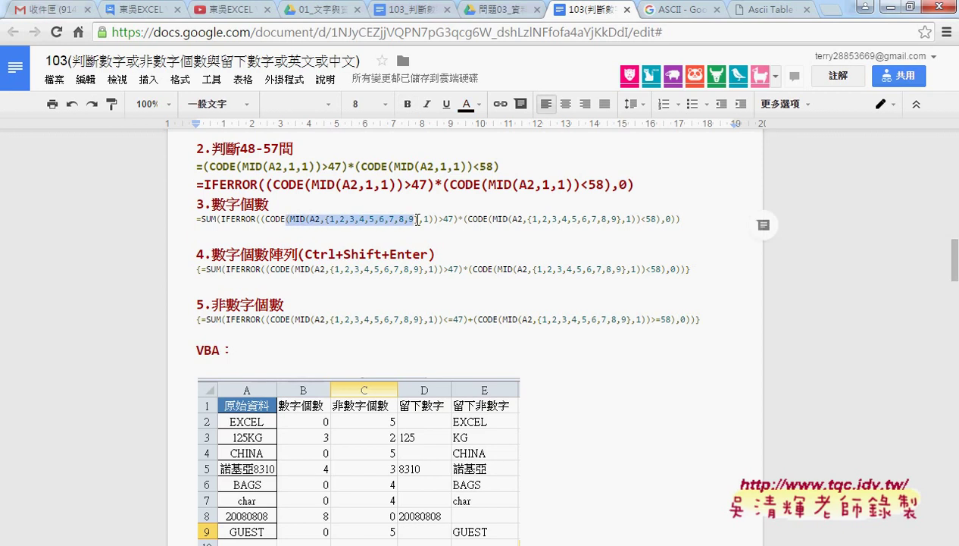
left_click(267, 219)
mouse_move(221, 219)
left_mouse_down()
mouse_move(253, 219)
mouse_move(217, 219)
left_mouse_up()
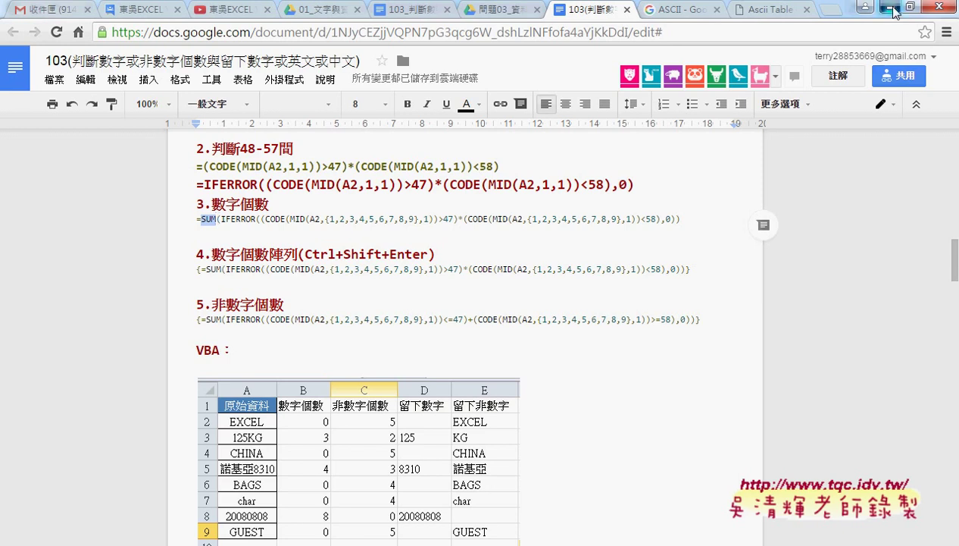
left_click(869, 7)
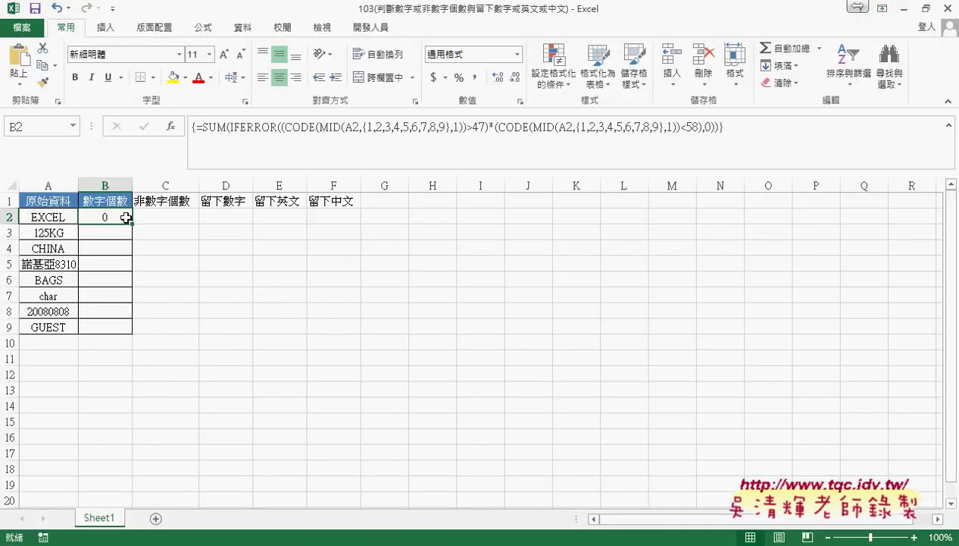
Step: Copy the B2 array formula down to B9, then select B2's full formula text in the formula bar
left_click_drag(125, 217, 142, 334)
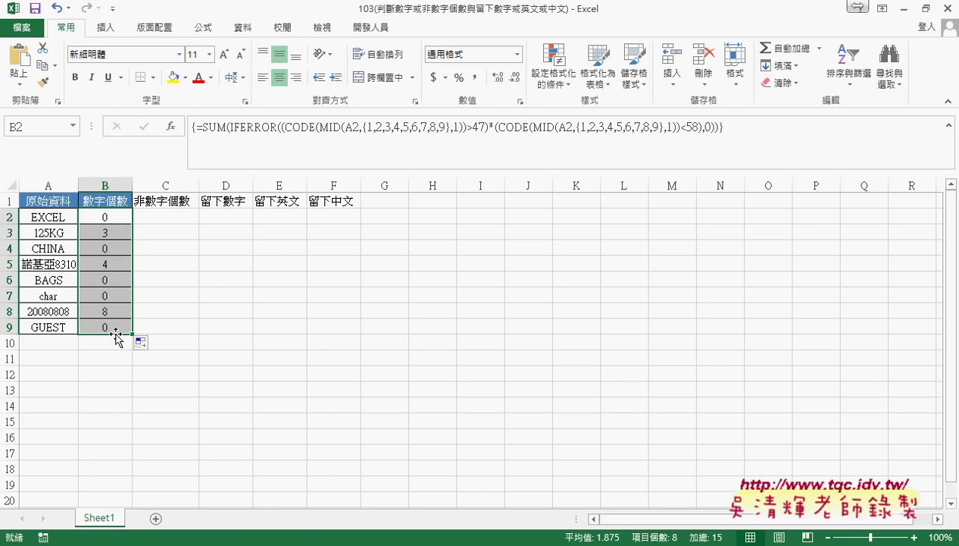
left_click(174, 219)
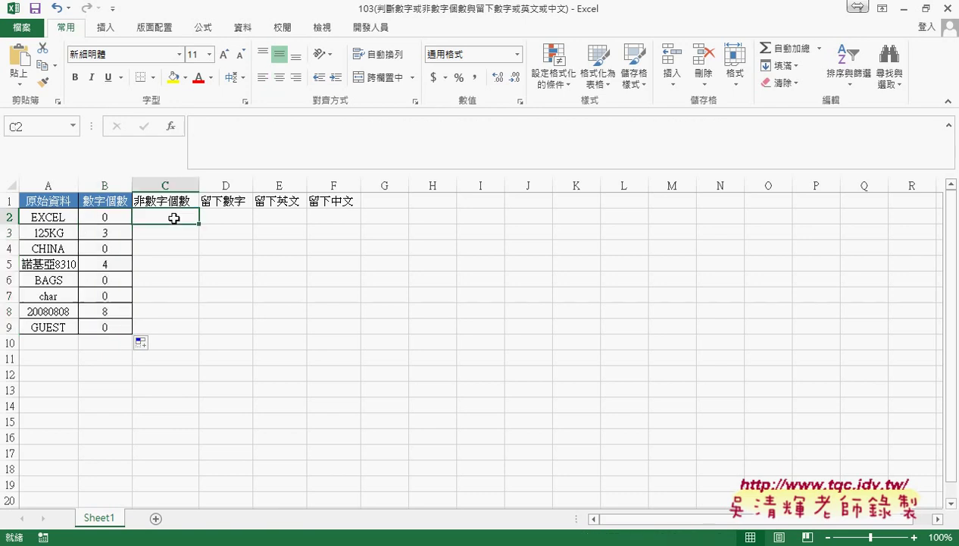
left_click(107, 216)
left_click(204, 126)
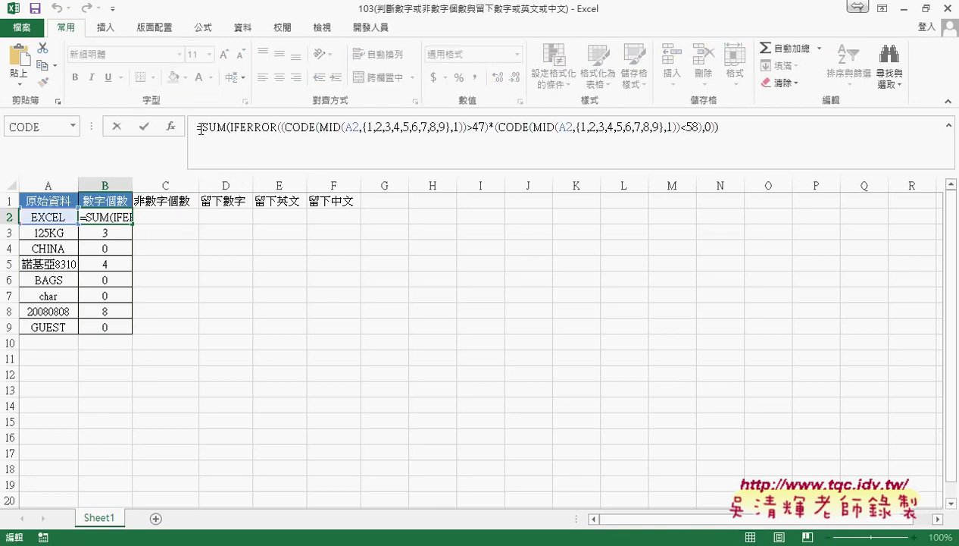
left_click_drag(203, 126, 762, 130)
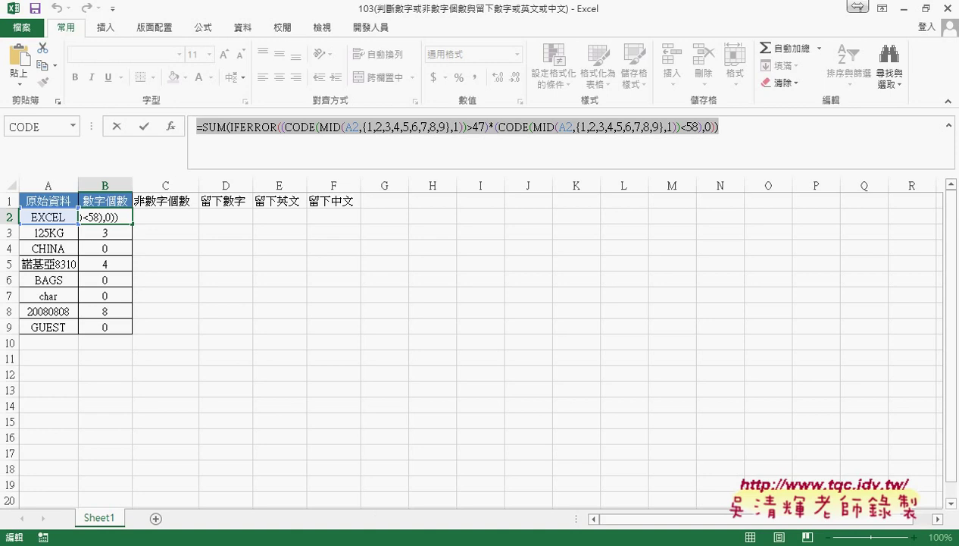
key("alt+Tab")
Step: Draw red lines at codes 47 and 57 with arrows to bracket the 48–57 digit range
scroll(383, 293, "up", 3)
scroll(384, 292, "up", 4)
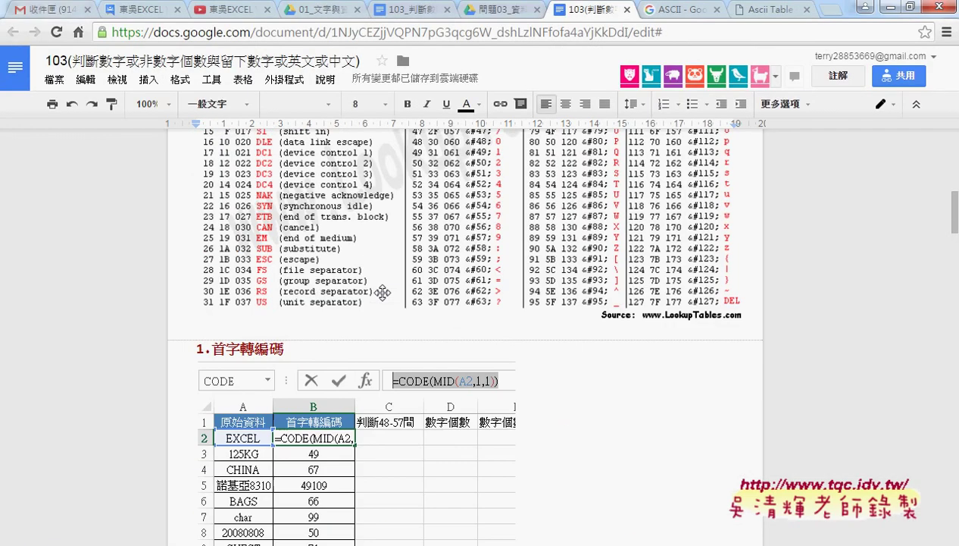
scroll(384, 292, "up", 2)
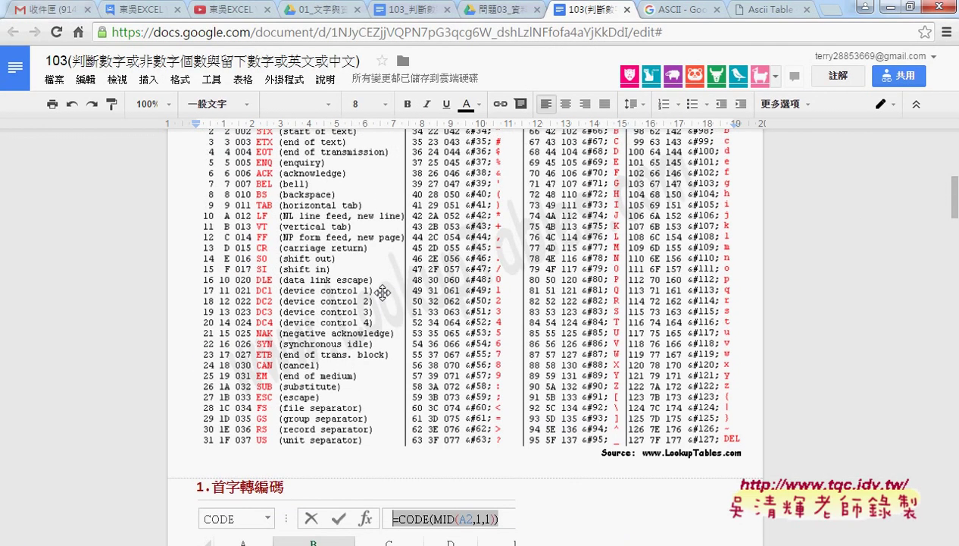
mouse_move(442, 269)
left_mouse_down()
mouse_move(524, 270)
mouse_move(513, 298)
mouse_move(521, 288)
left_mouse_up()
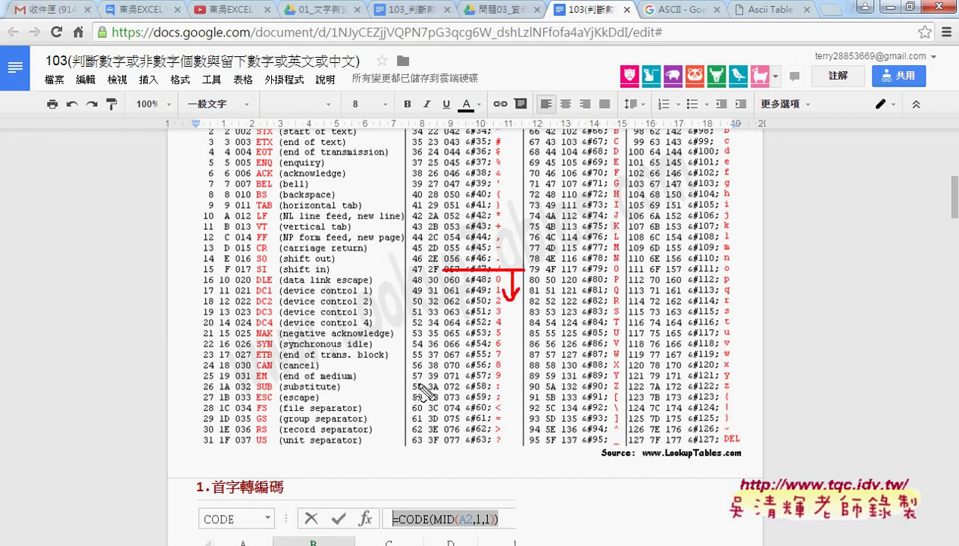
mouse_move(413, 381)
left_mouse_down()
mouse_move(525, 381)
mouse_move(521, 362)
left_mouse_up()
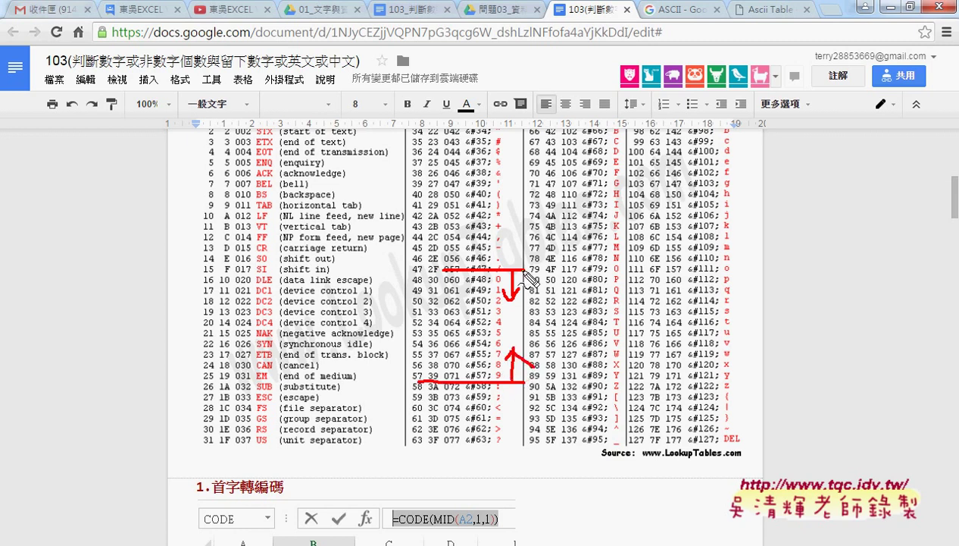
mouse_move(516, 270)
left_mouse_down()
mouse_move(506, 189)
mouse_move(529, 190)
left_mouse_up()
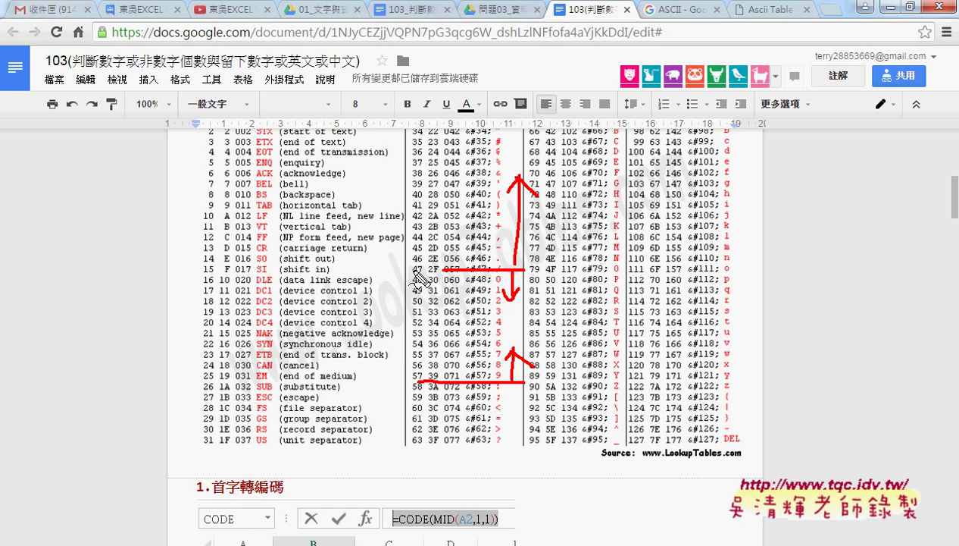
mouse_move(513, 383)
left_mouse_down()
mouse_move(520, 441)
mouse_move(543, 436)
left_mouse_up()
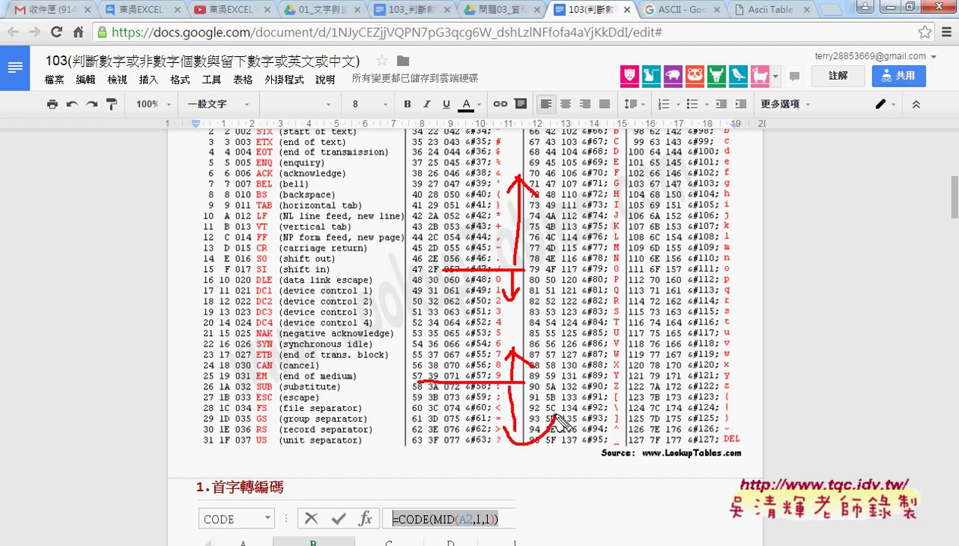
Step: Write a red 'And' beside the digits, circle codes 76–77, and add a red X
mouse_move(467, 344)
left_mouse_down()
mouse_move(463, 294)
mouse_move(472, 345)
mouse_move(526, 315)
mouse_move(535, 343)
mouse_move(543, 331)
mouse_move(549, 342)
left_mouse_up()
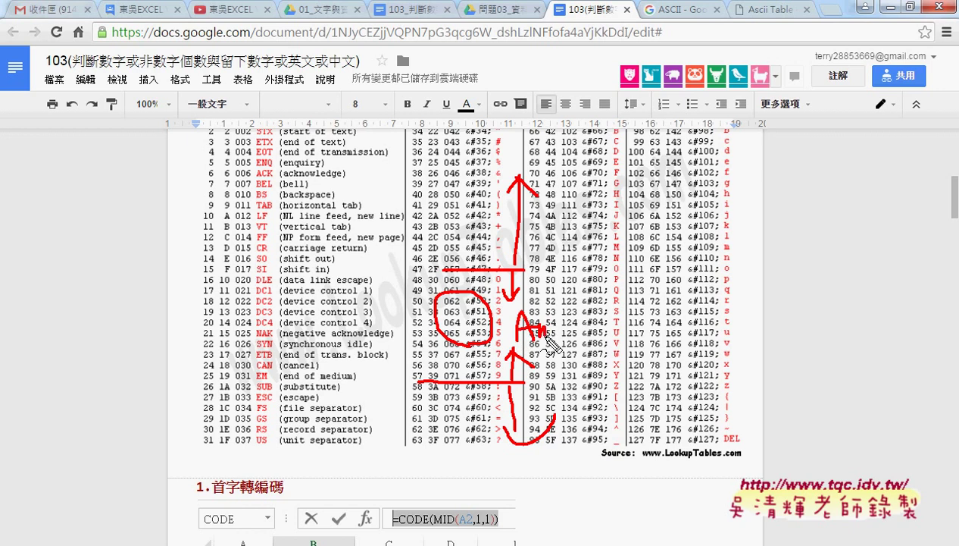
mouse_move(561, 298)
left_mouse_down()
mouse_move(560, 343)
mouse_move(551, 338)
left_mouse_up()
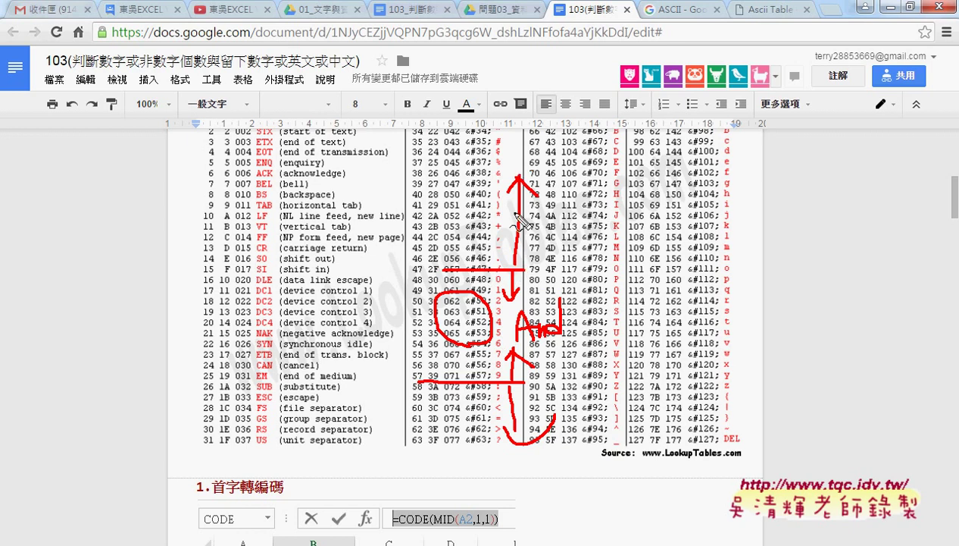
left_click_drag(590, 227, 621, 256)
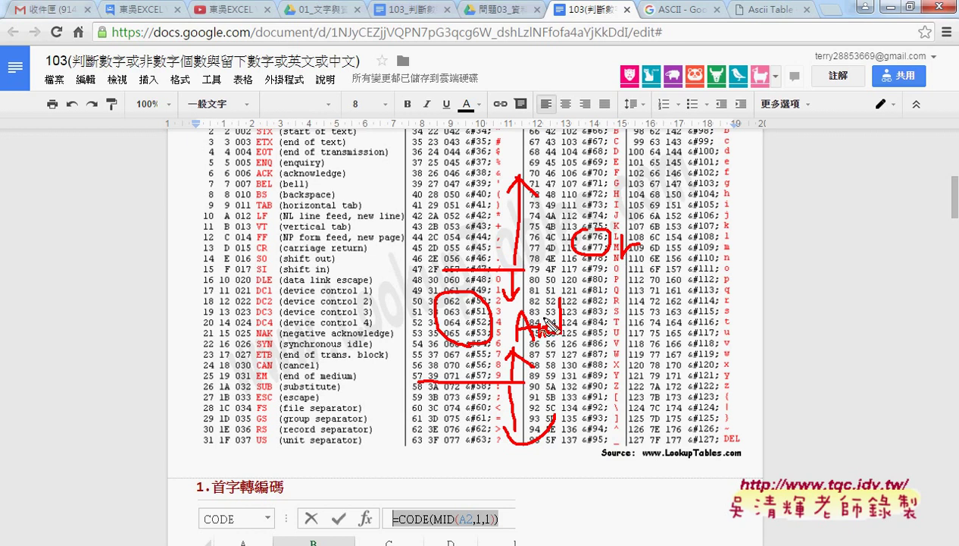
mouse_move(611, 306)
left_mouse_down()
mouse_move(585, 325)
mouse_move(614, 333)
left_mouse_up()
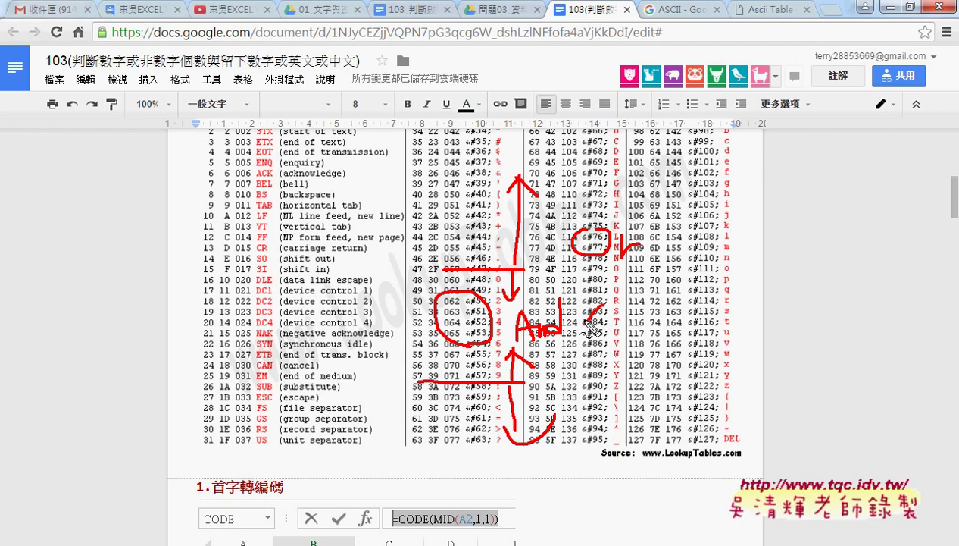